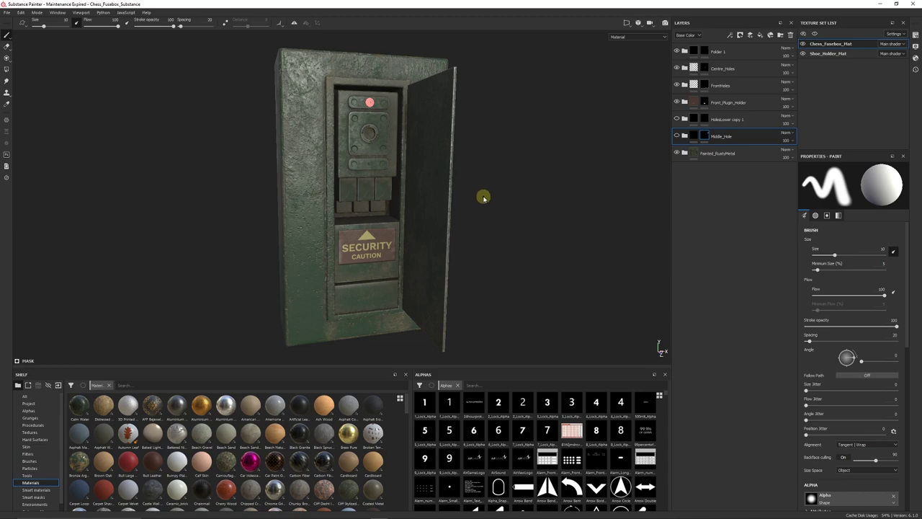
Examine the open fusebox's inner panel and the circular hole at its centre
scroll(443, 229, "up", 5)
left_click_drag(322, 174, 362, 227, "alt")
middle_click_drag(448, 163, 408, 193, "alt")
scroll(383, 186, "up", 3)
middle_click_drag(310, 162, 363, 181, "alt")
scroll(264, 188, "down", 4)
mouse_move(263, 193)
left_mouse_down("alt")
mouse_move(339, 180)
mouse_move(278, 202)
left_mouse_up("alt")
scroll(350, 168, "up", 2)
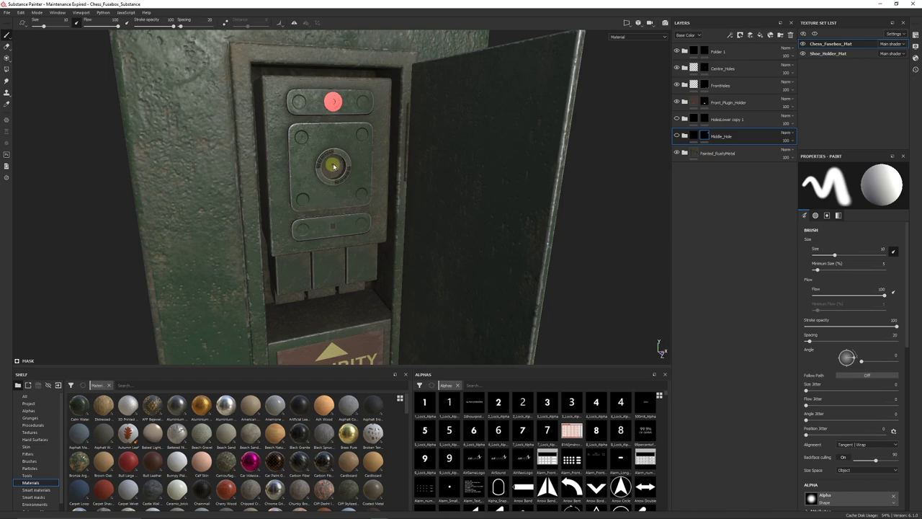
scroll(336, 191, "up", 2)
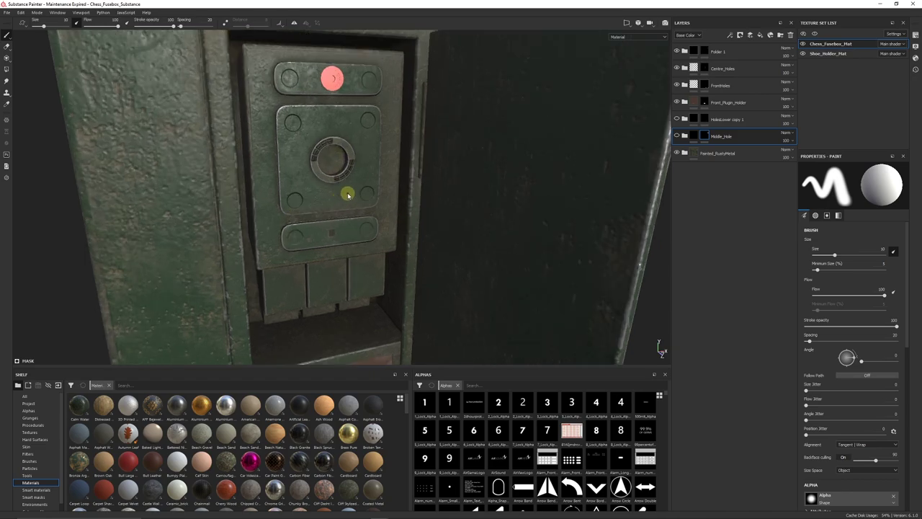
Add a folder named Centre just above Painted_RustyMetal and give it a black mask
left_click(781, 35)
mouse_move(737, 131)
left_mouse_down()
mouse_move(728, 216)
mouse_move(730, 157)
left_mouse_up()
double_click(729, 160)
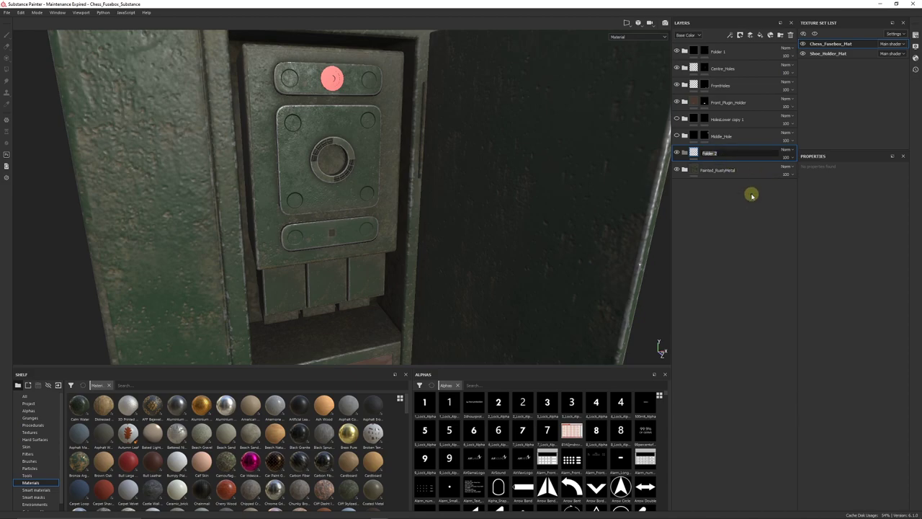
type("Centre")
key("Return")
right_click(725, 152)
left_click(747, 165)
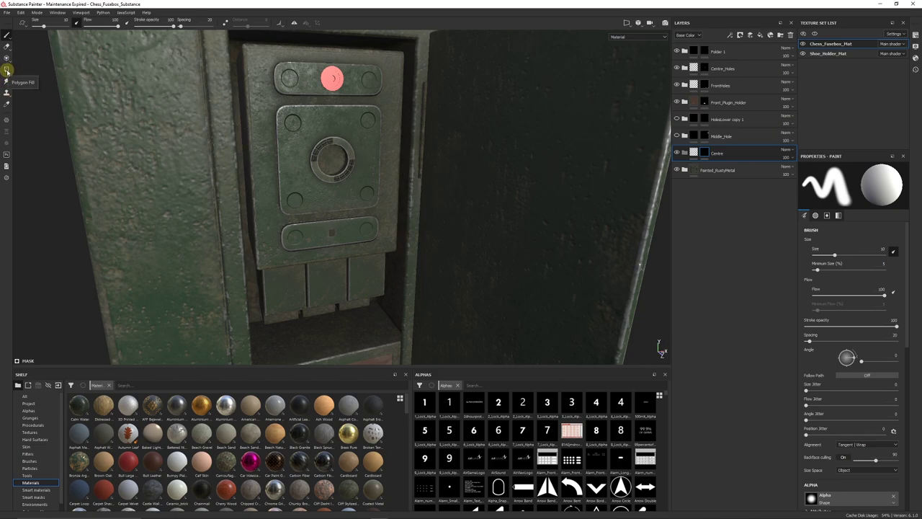
Fill the panel's circular centre recess white in the Centre folder's mask, using Polygon Fill in UV chunk mode
left_click(6, 70)
left_click(861, 170)
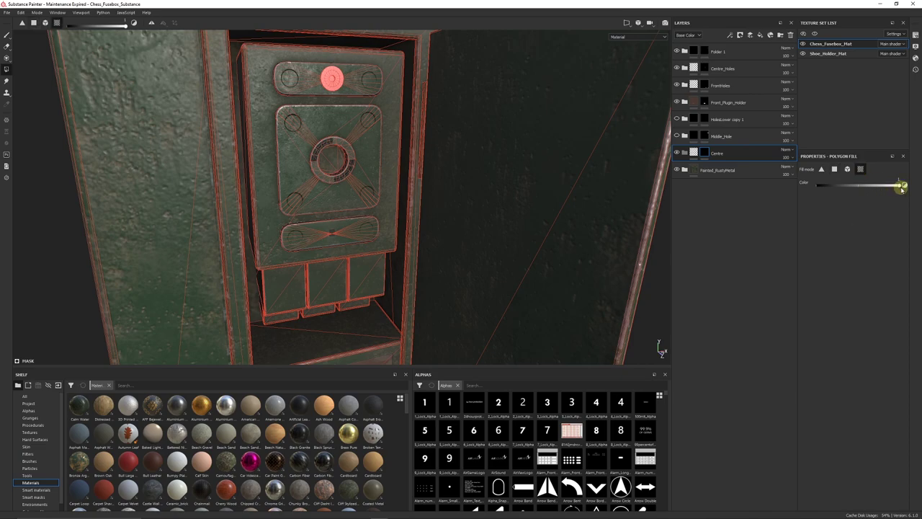
scroll(336, 153, "up", 5)
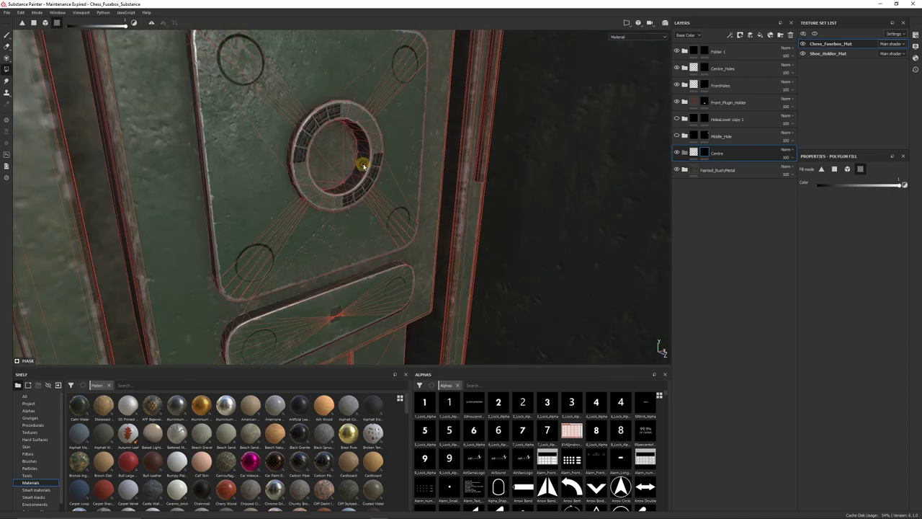
left_click(710, 153)
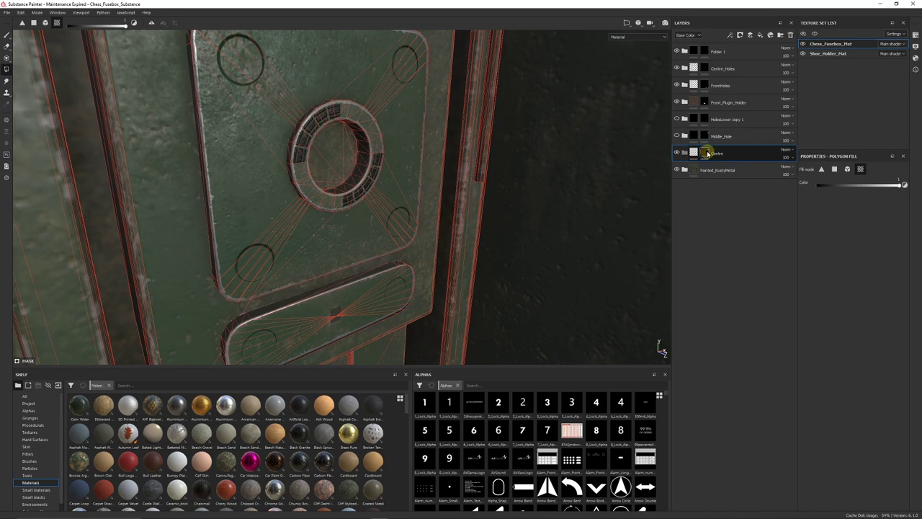
left_click(705, 154)
mouse_move(705, 153)
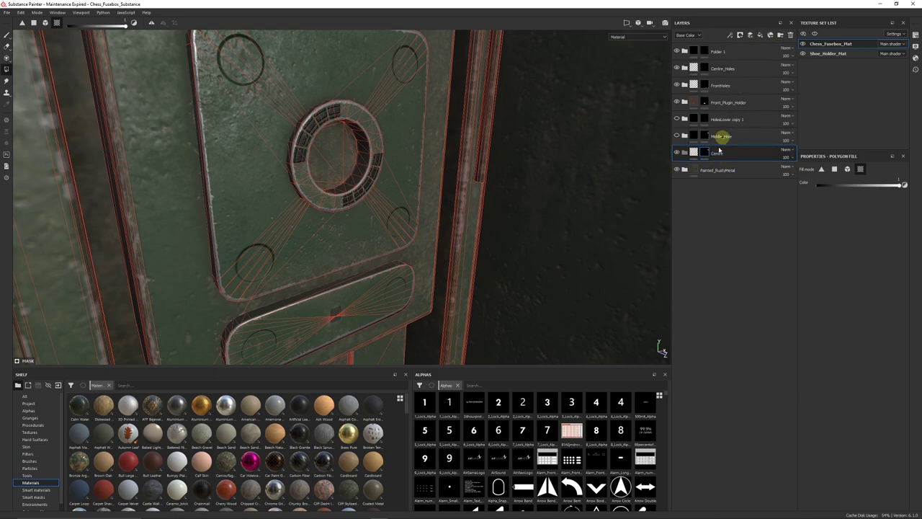
Add a fill layer and place it inside the Centre folder
left_click(760, 36)
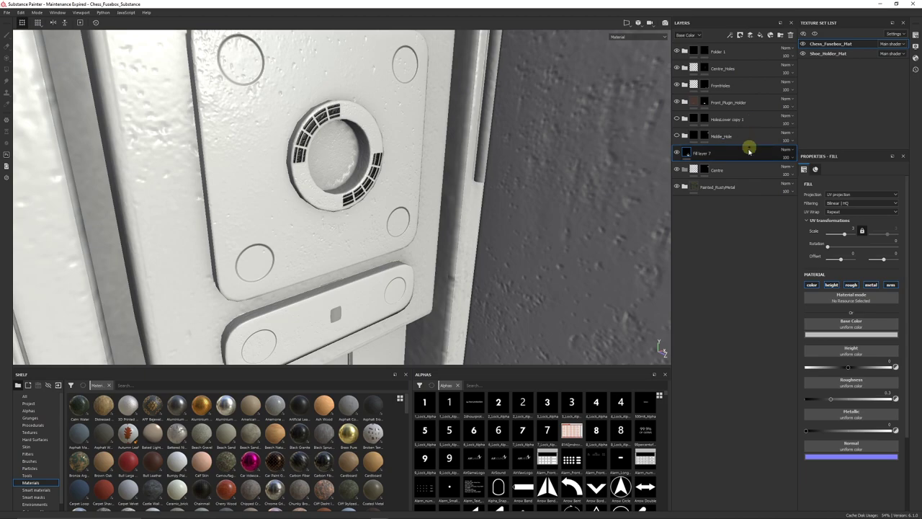
left_click_drag(749, 149, 734, 172)
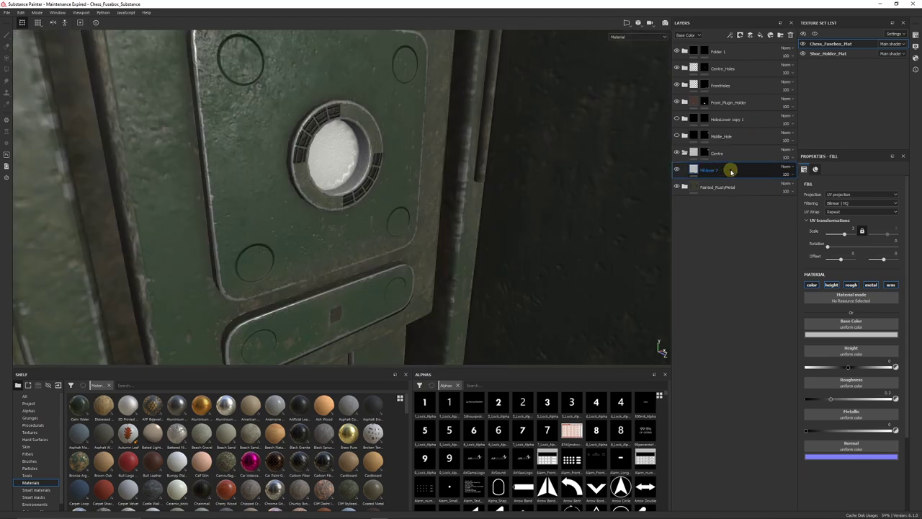
scroll(333, 168, "up", 3)
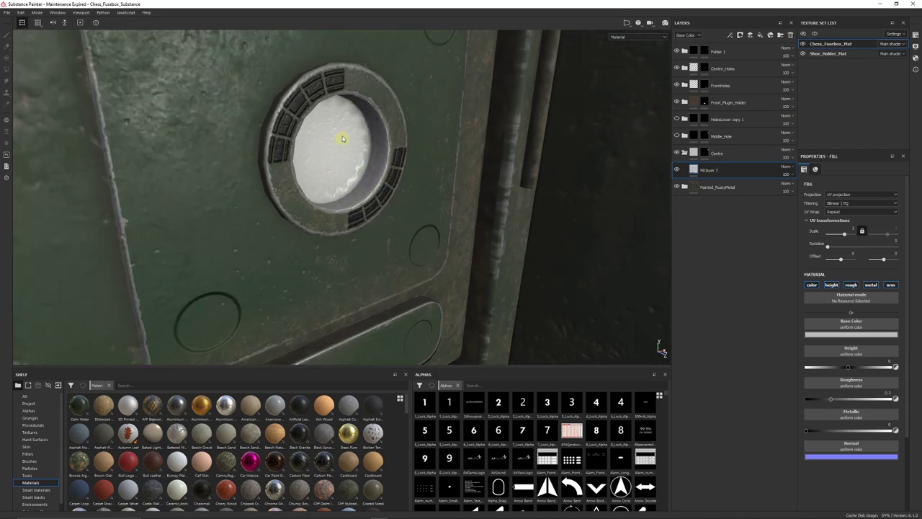
mouse_move(342, 138)
left_mouse_down("alt")
mouse_move(348, 144)
mouse_move(329, 144)
left_mouse_up("alt")
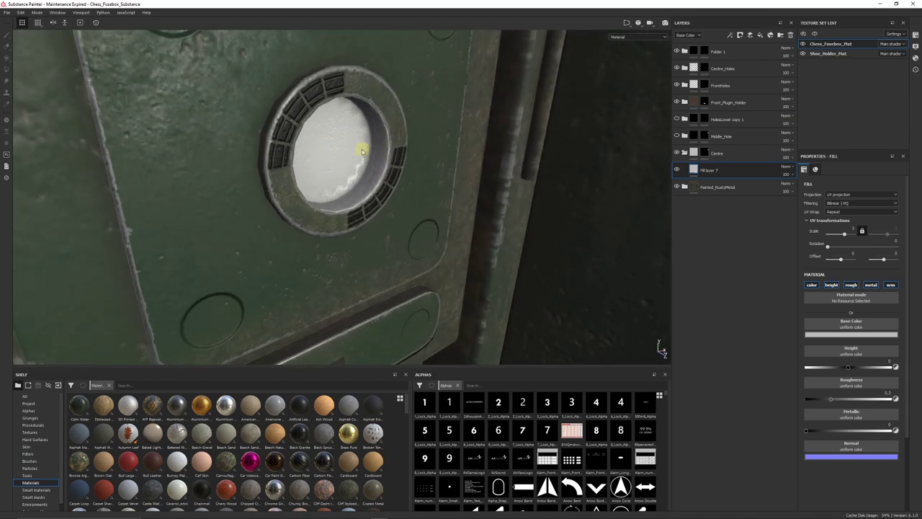
Disable the fill layer's normal and height channels and give it a black base colour, roughness 1 and metallic 1
left_click(891, 285)
left_click(821, 334)
left_click_drag(845, 359, 811, 446)
left_click_drag(433, 238, 398, 236, "alt")
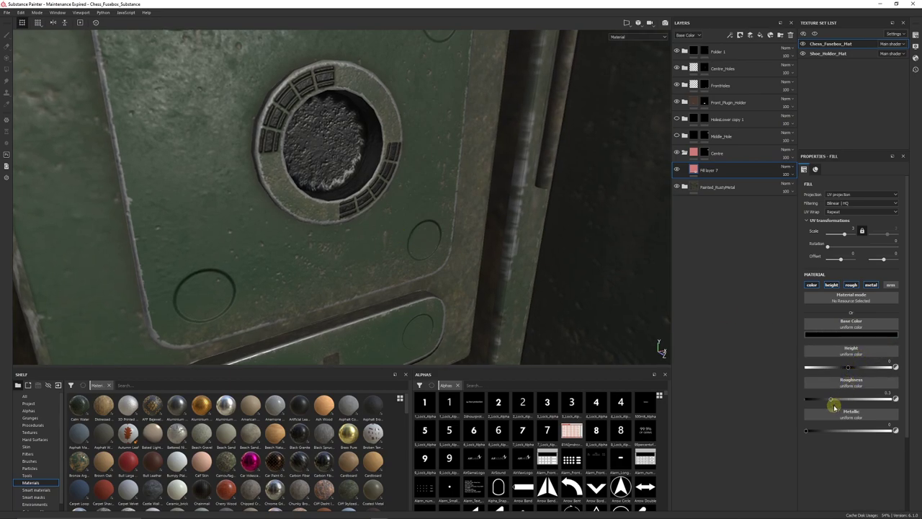
left_click(831, 285)
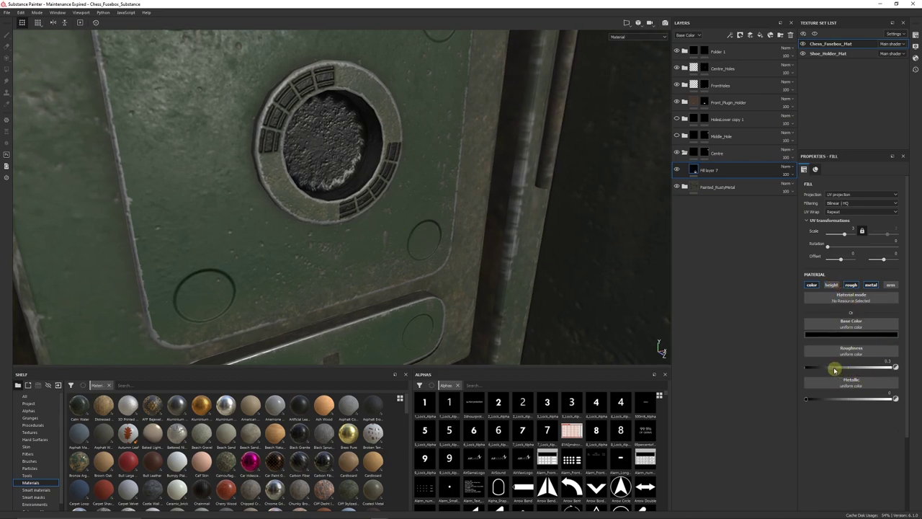
left_click_drag(834, 370, 897, 366)
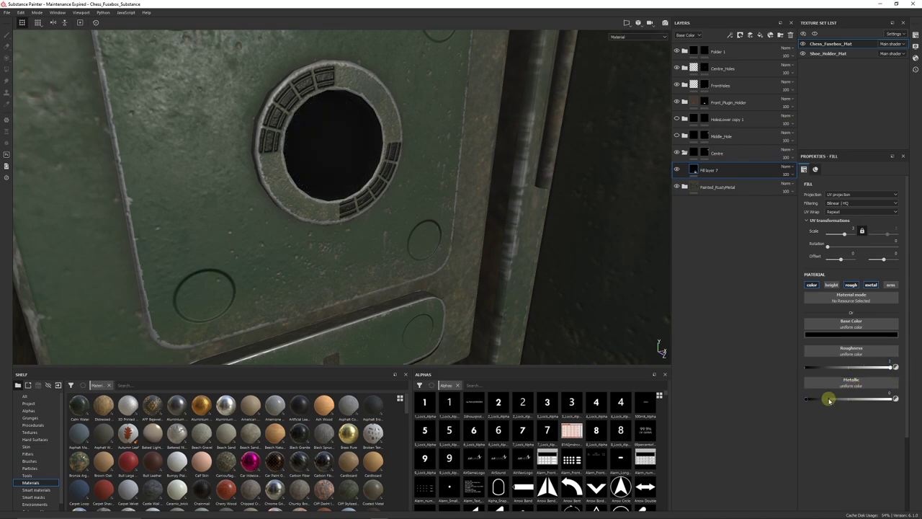
left_click_drag(757, 411, 902, 411)
Inspect the darkened centre hole under different lighting and the small blocks below the panel
left_click_drag(552, 249, 429, 206, "alt")
mouse_move(428, 207)
right_mouse_down("shift")
mouse_move(562, 216)
mouse_move(433, 220)
right_mouse_up("shift")
scroll(432, 220, "down", 3)
middle_click_drag(432, 220, 422, 177, "alt")
left_click_drag(422, 177, 452, 179, "alt")
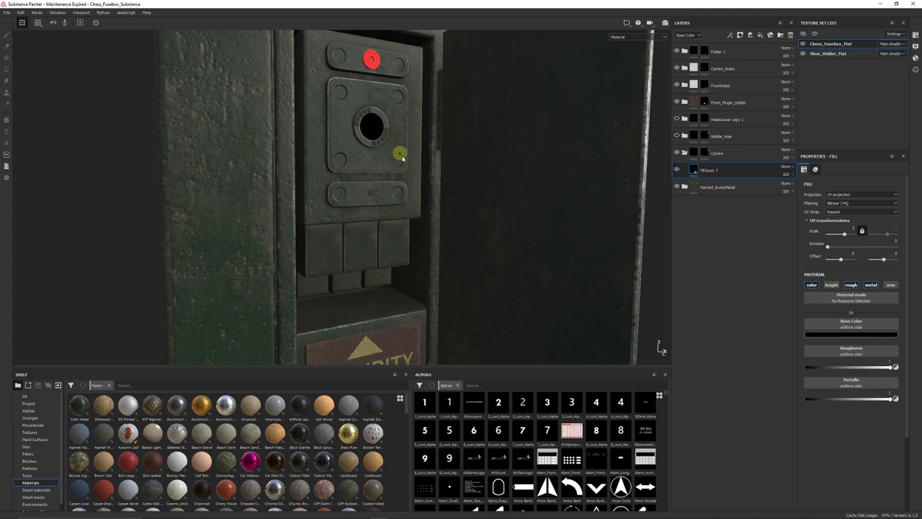
left_click_drag(402, 157, 382, 140, "alt")
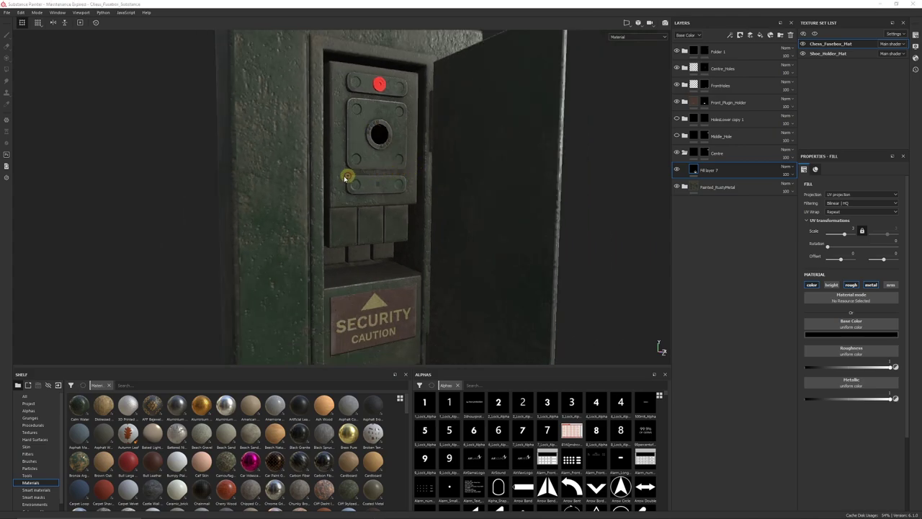
left_click_drag(413, 190, 354, 214, "alt")
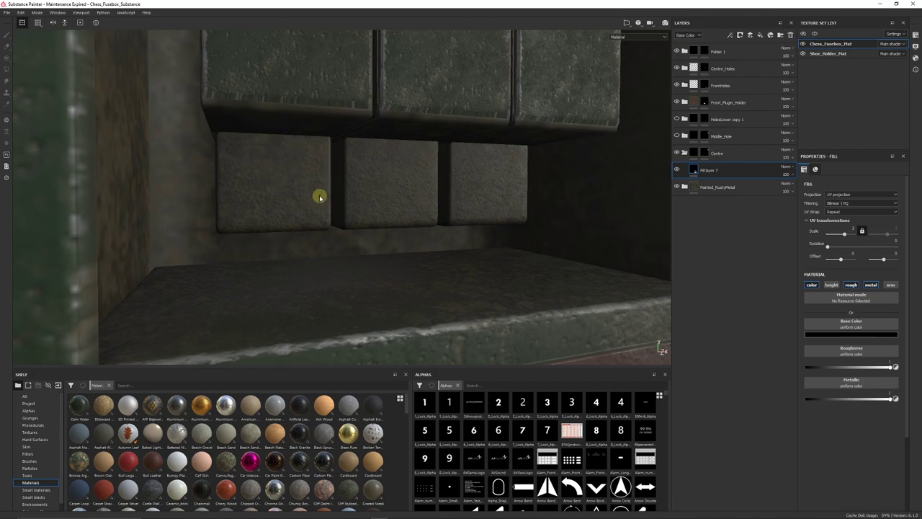
Add a new folder with a black mask and place it directly above the Centre folder
left_click(684, 154)
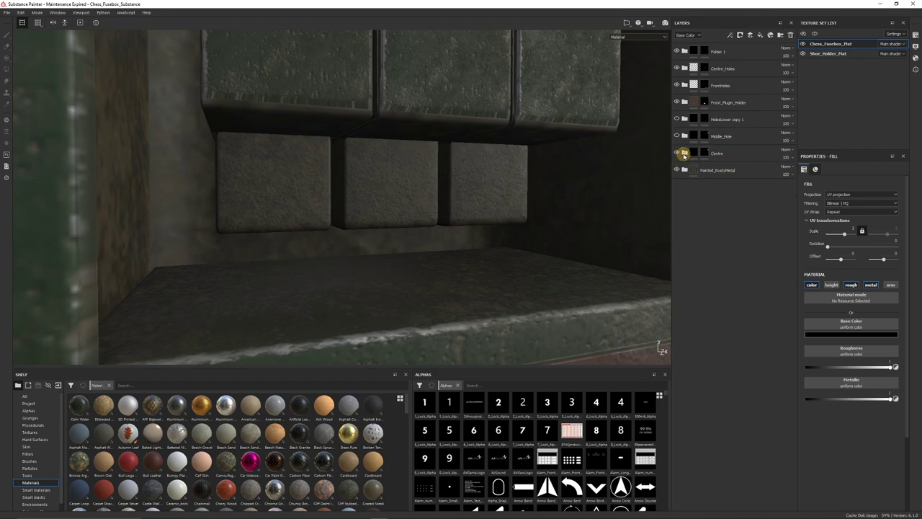
left_click(780, 34)
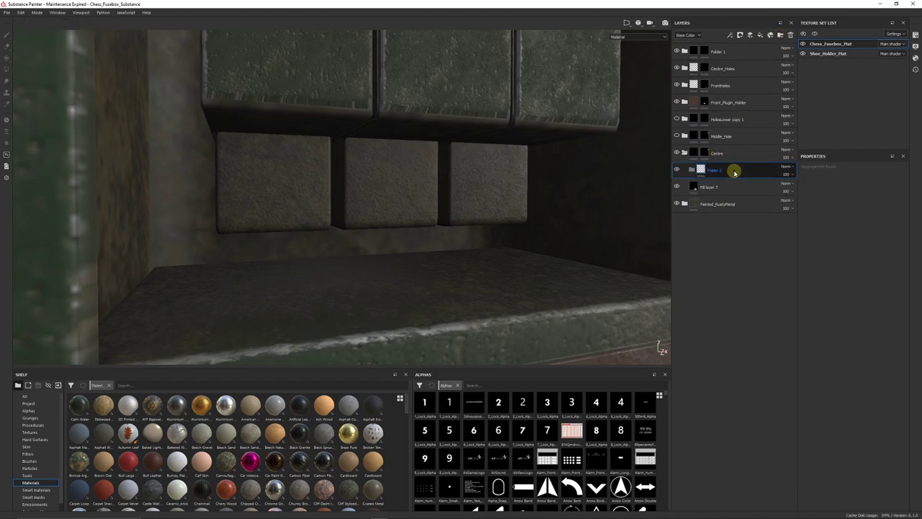
right_click(734, 172)
left_click(758, 181)
left_click_drag(749, 172, 726, 147)
double_click(726, 155)
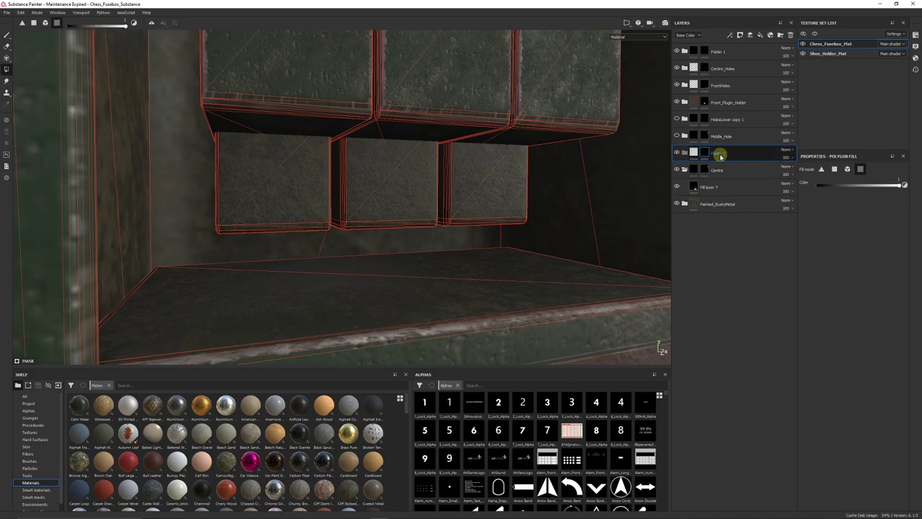
key("Return")
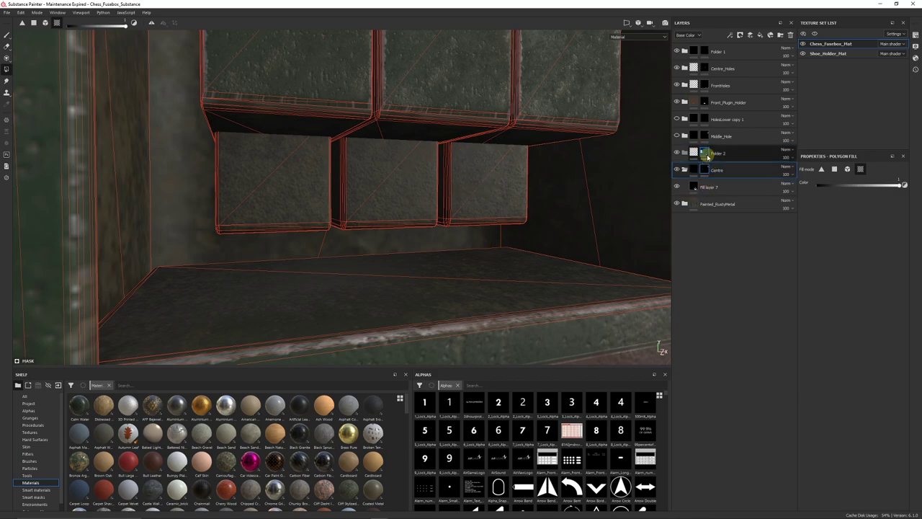
Polygon-fill the front faces of the three small lower blocks in Folder 2's mask, using Brass Pure as a preview material
left_click_drag(705, 154, 706, 155)
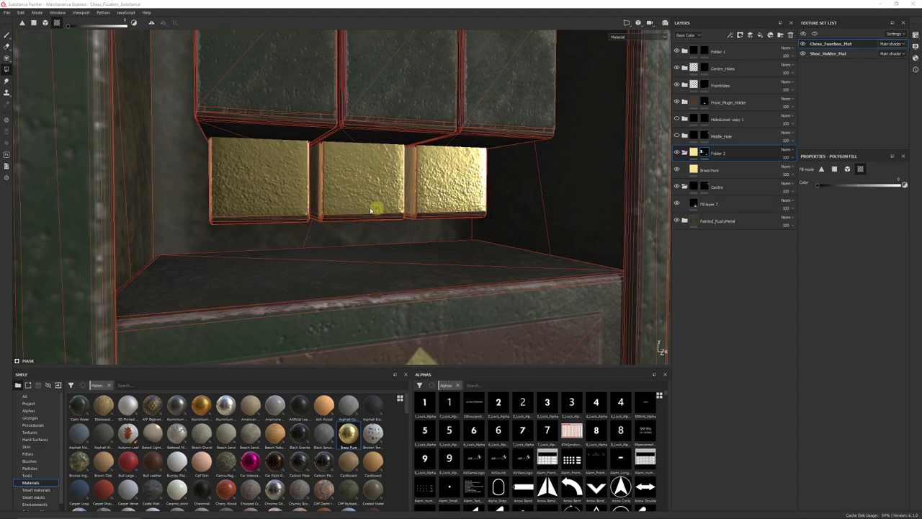
left_click_drag(384, 207, 401, 201, "alt")
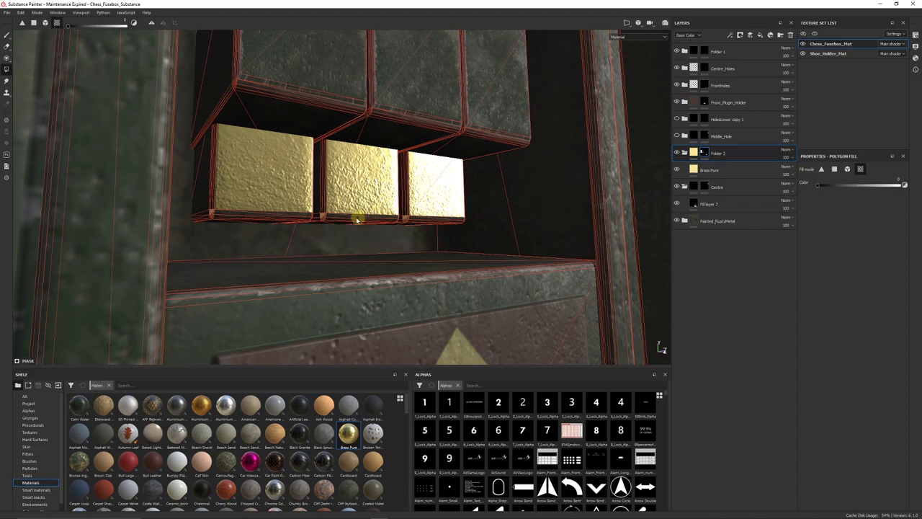
left_click(322, 216)
key("ctrl+z")
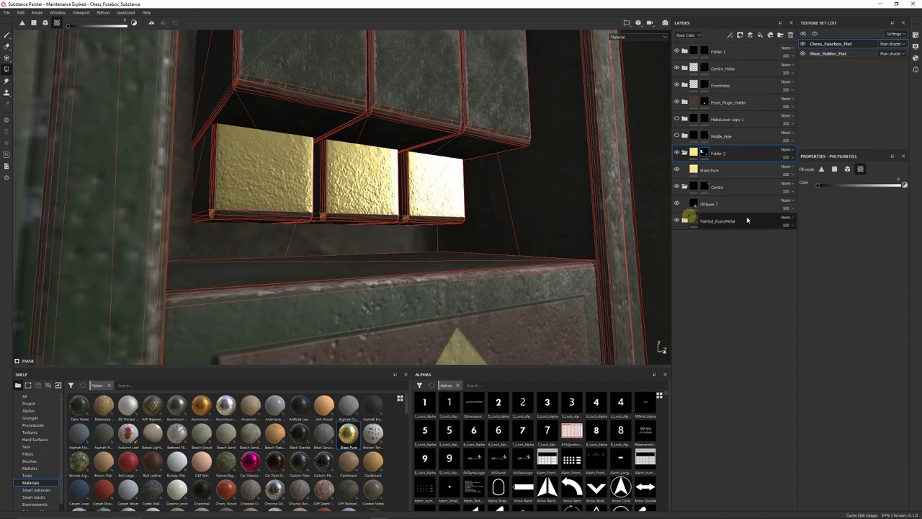
key("x")
left_click_drag(432, 196, 370, 198, "alt")
scroll(372, 204, "up", 3)
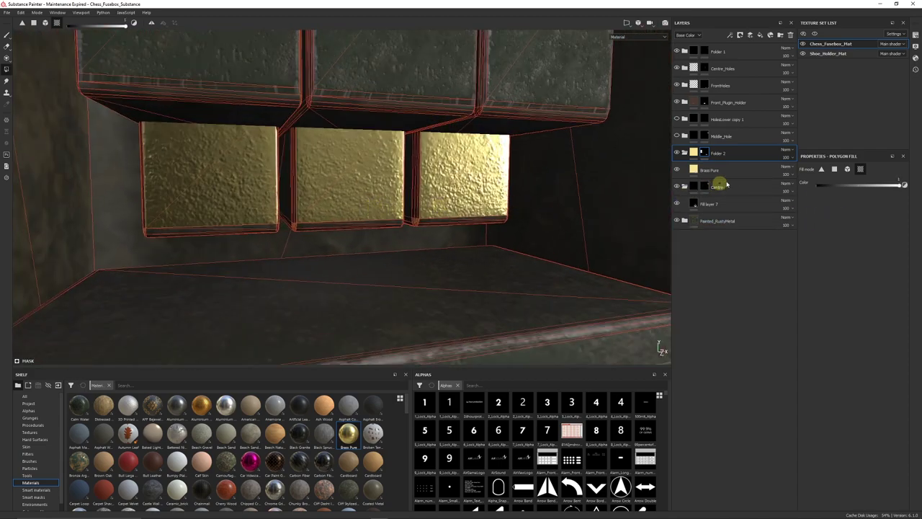
Replace the Brass Pure layer in Folder 2 with a new fill layer
left_click_drag(726, 185, 754, 39)
left_click(758, 36)
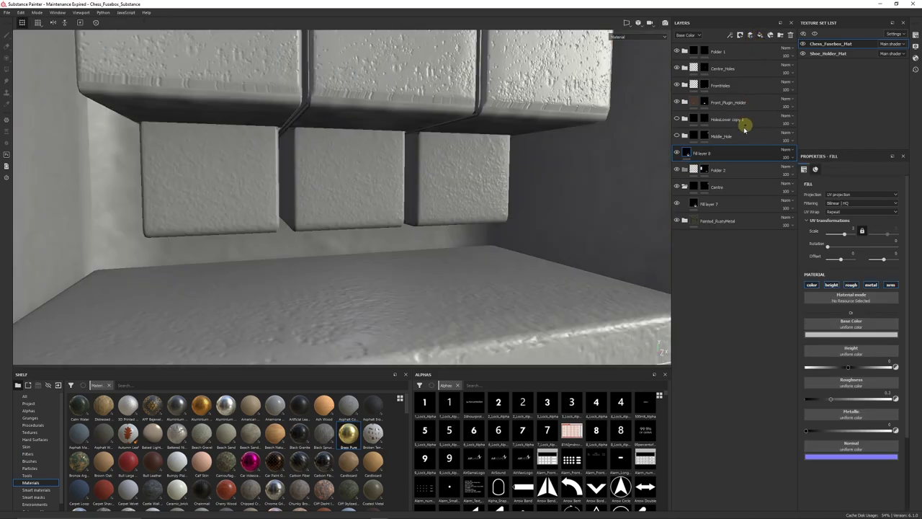
left_click_drag(725, 152, 730, 169)
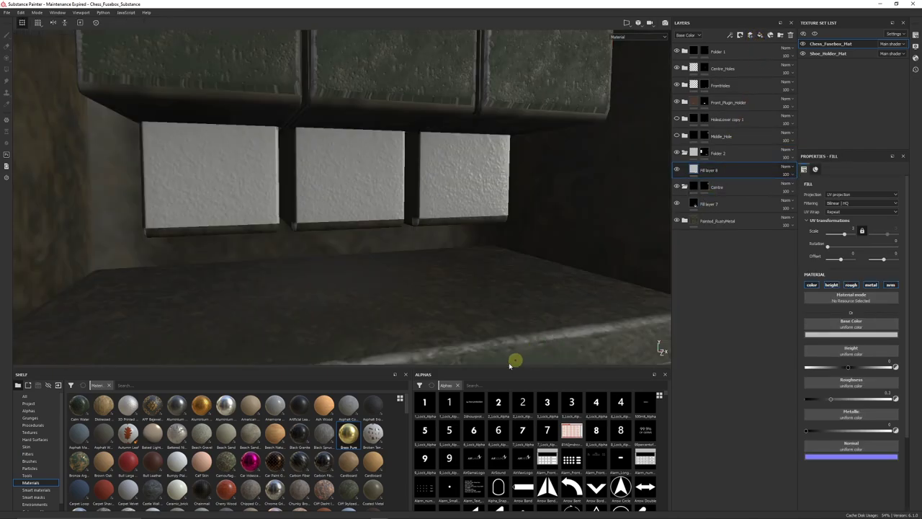
Search the alphas for "circle" and select the Large Circle alpha
type("circle")
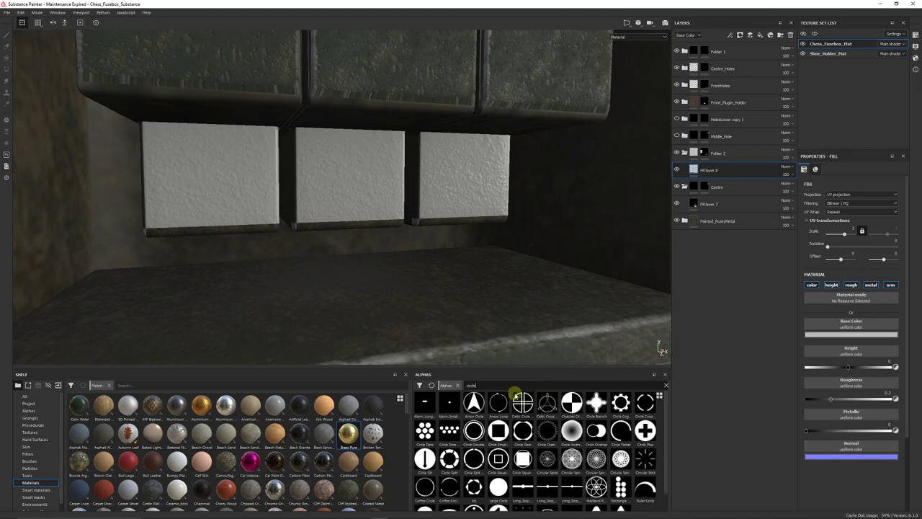
scroll(569, 442, "down", 1)
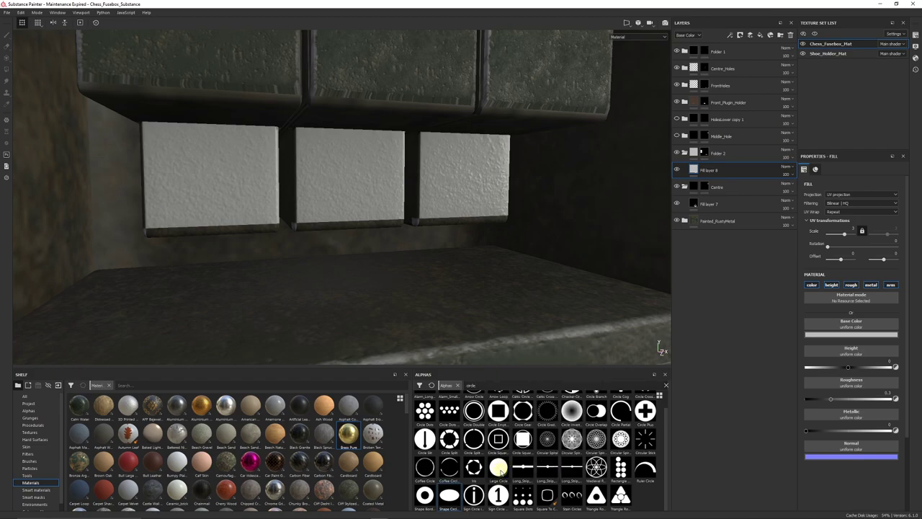
mouse_move(498, 468)
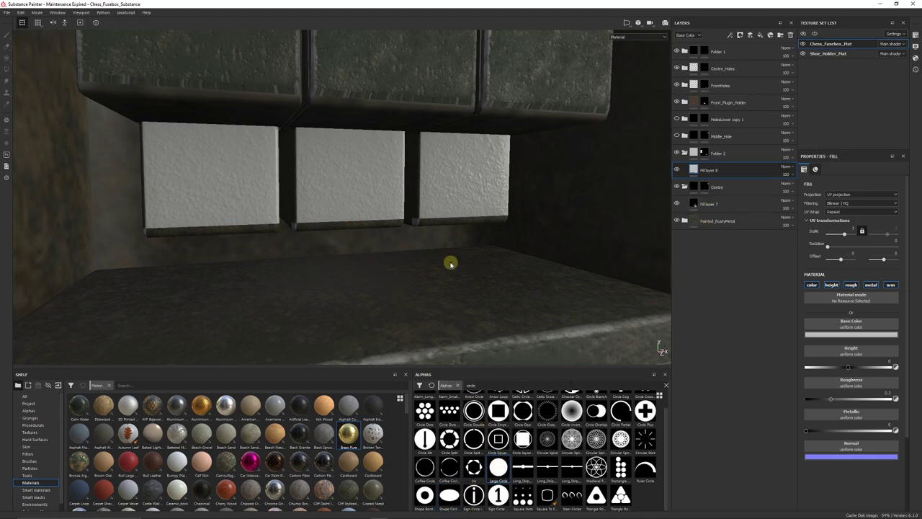
Add a black mask to the fill layer in Folder 2 and activate the Paint tool with the Large Circle alpha
left_click_drag(448, 263, 400, 255, "alt")
scroll(373, 244, "up", 2)
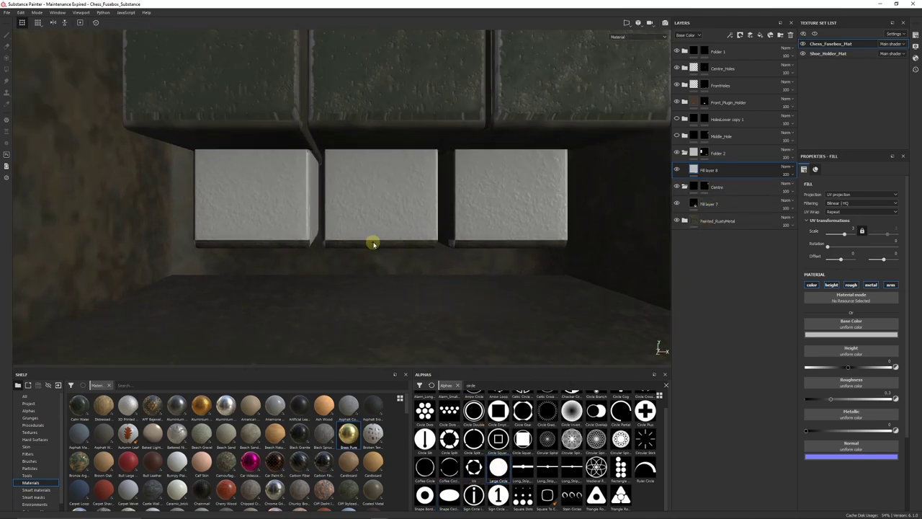
right_click(734, 174)
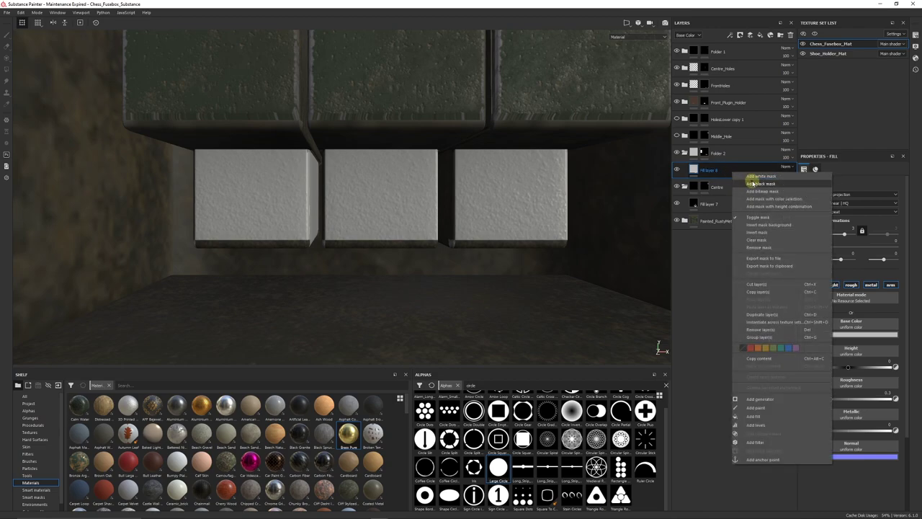
left_click(753, 183)
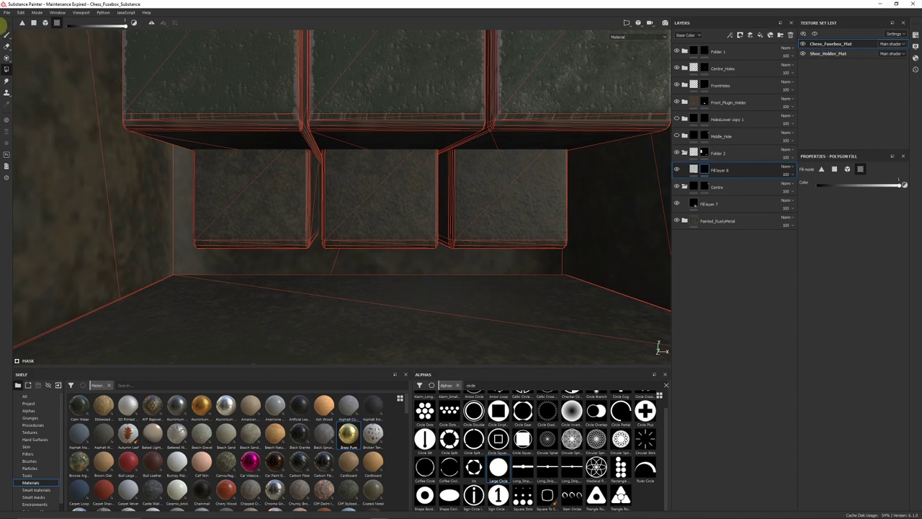
left_click(6, 35)
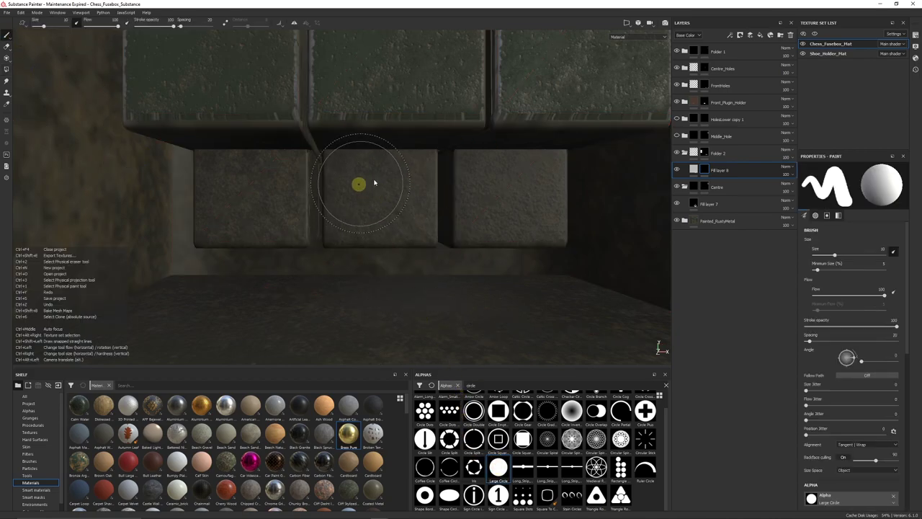
Reduce the brush size to 2.72 and stamp four circles in a diamond pattern on the middle small block's front face
key("ctrl")
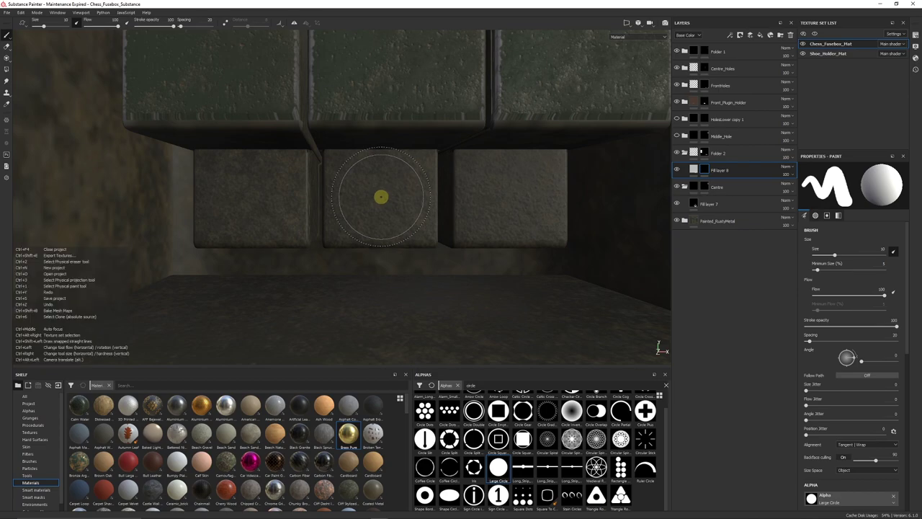
mouse_move(381, 196)
right_mouse_down("ctrl")
mouse_move(360, 175)
mouse_move(381, 179)
right_mouse_up("ctrl")
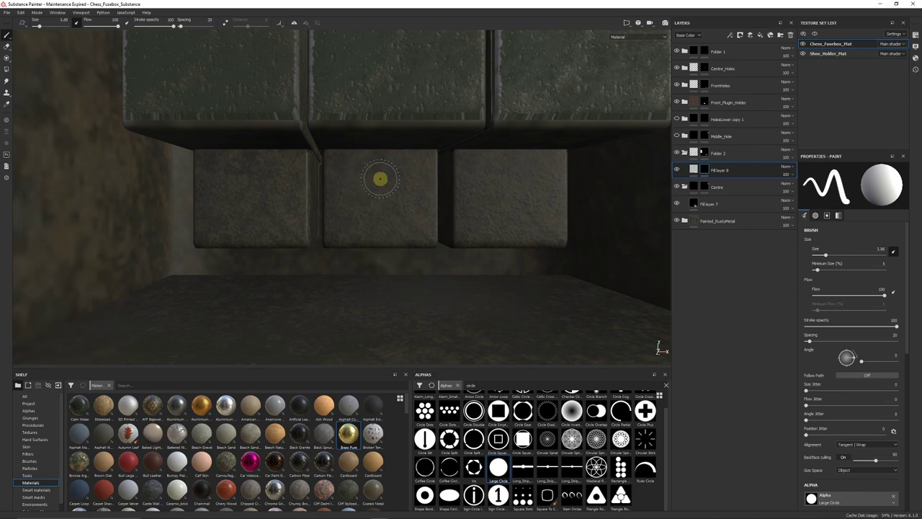
scroll(381, 179, "up", 1)
key("ctrl")
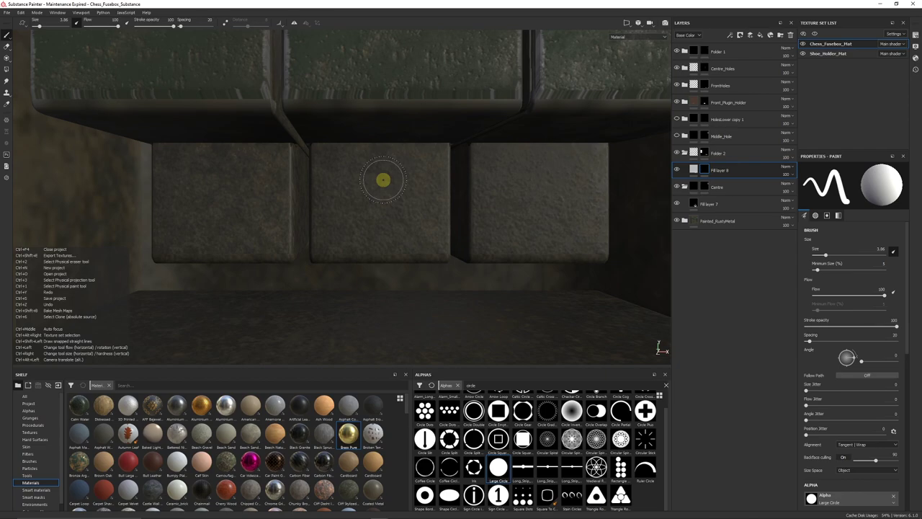
right_click_drag(377, 177, 383, 168, "ctrl")
left_click(382, 167)
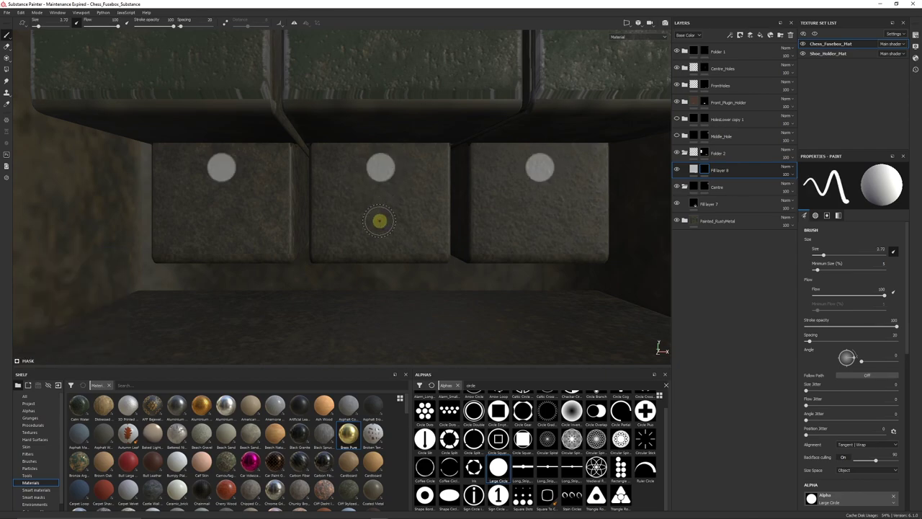
left_click(343, 205)
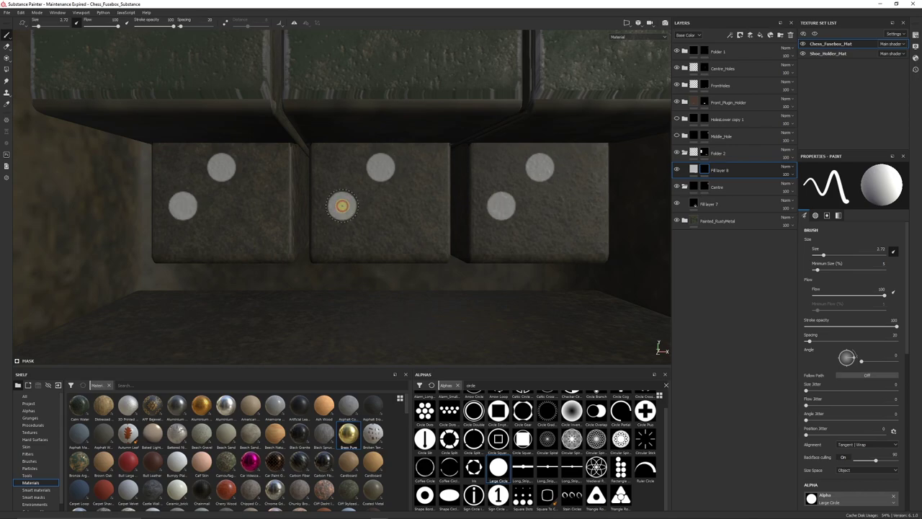
left_click(382, 234)
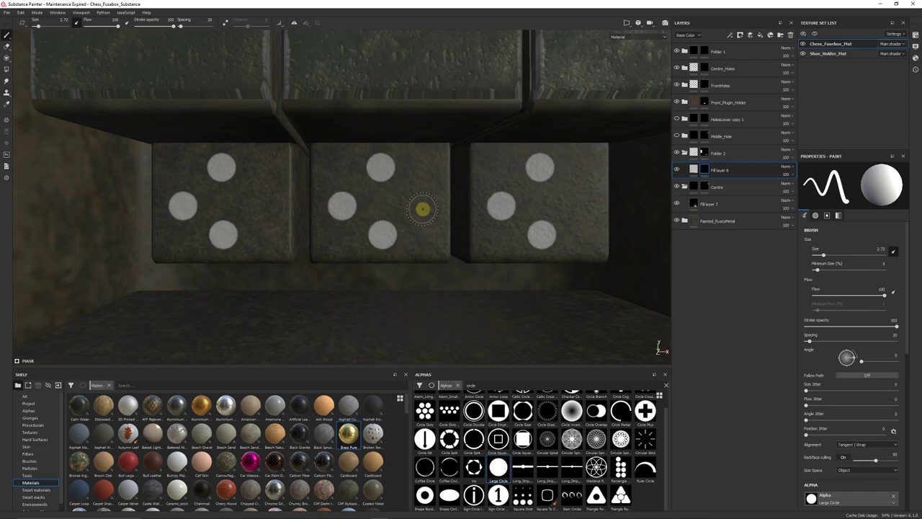
left_click(416, 199)
Set the base color of the circles' fill layer in Folder 2 to black
mouse_move(416, 199)
left_mouse_down("alt")
mouse_move(422, 233)
mouse_move(439, 226)
left_mouse_up("alt")
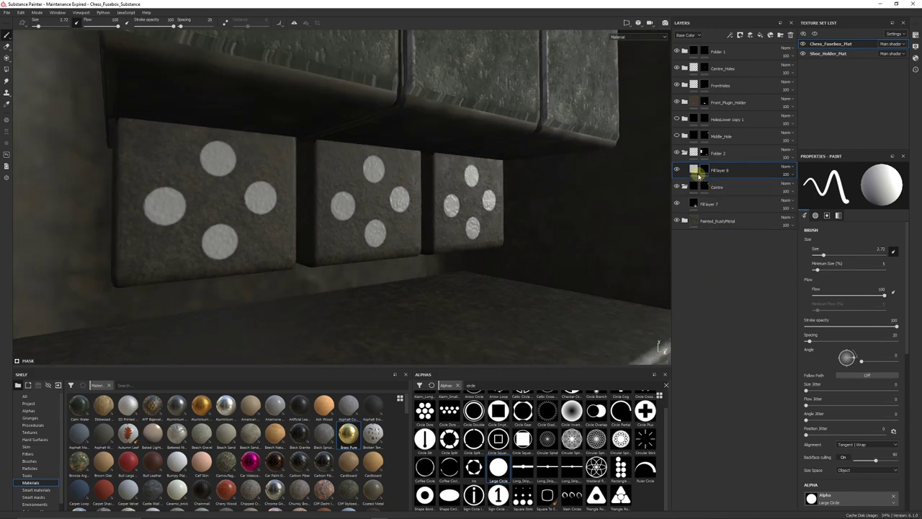
left_click(698, 175)
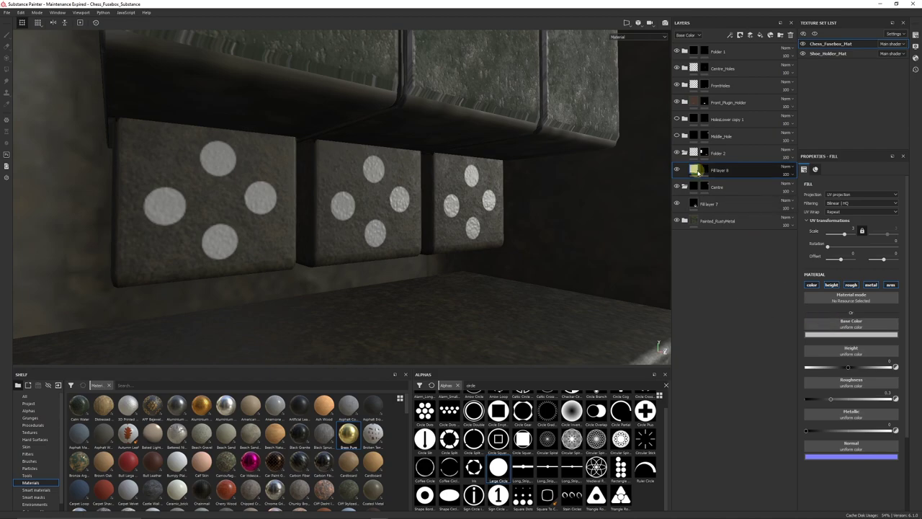
left_click(837, 335)
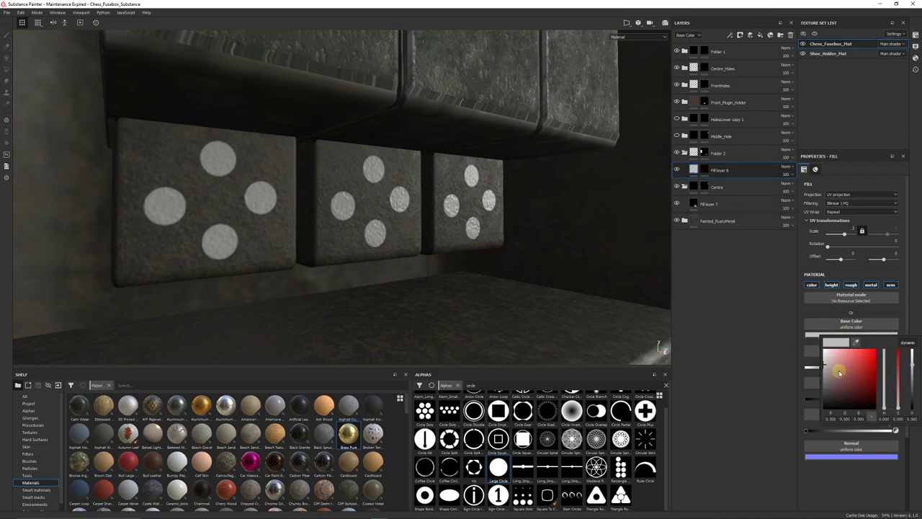
left_click_drag(839, 371, 809, 438)
left_click_drag(432, 268, 571, 302, "alt")
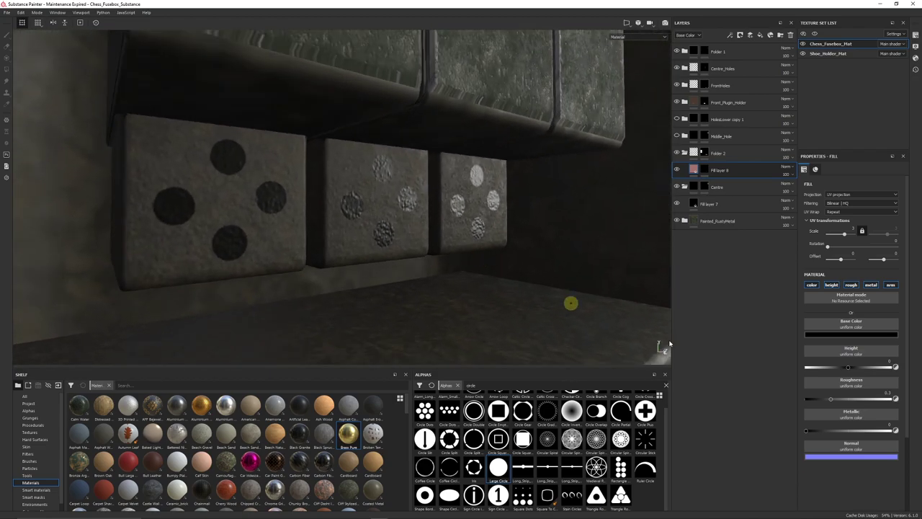
Turn off the normal and metallic channels of the circles' fill layer, keeping color, height and roughness on
left_click(833, 400)
left_click(893, 285)
left_click(834, 285)
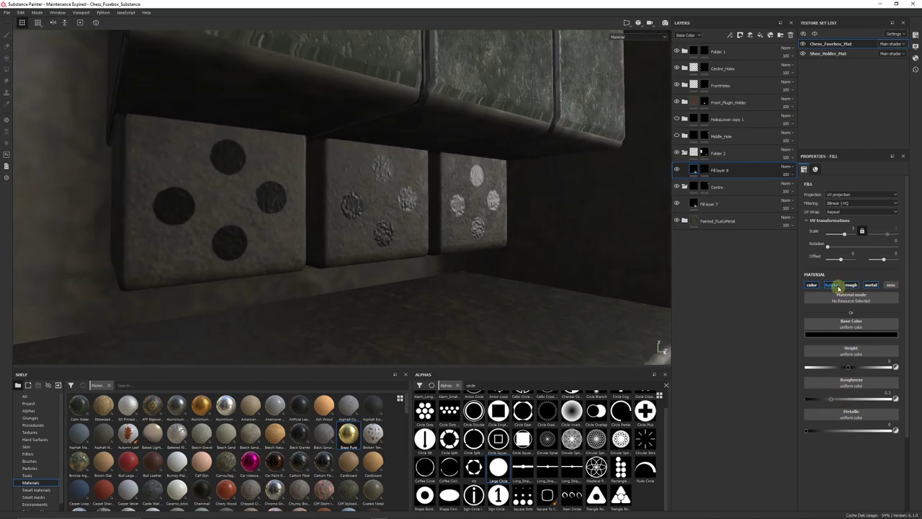
left_click(879, 286)
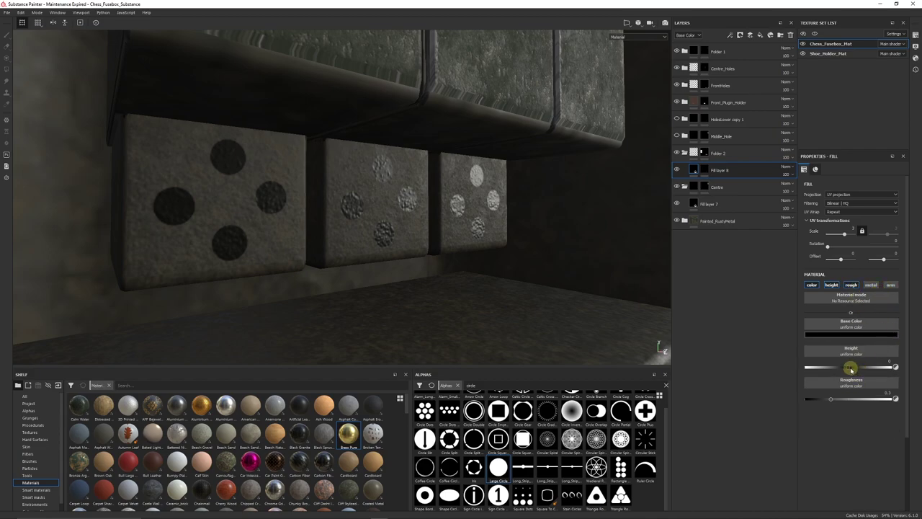
Set the circles' fill layer to a height of about -0.88 and roughness of 1, with its metallic channel turned back on
left_click_drag(850, 368, 801, 368)
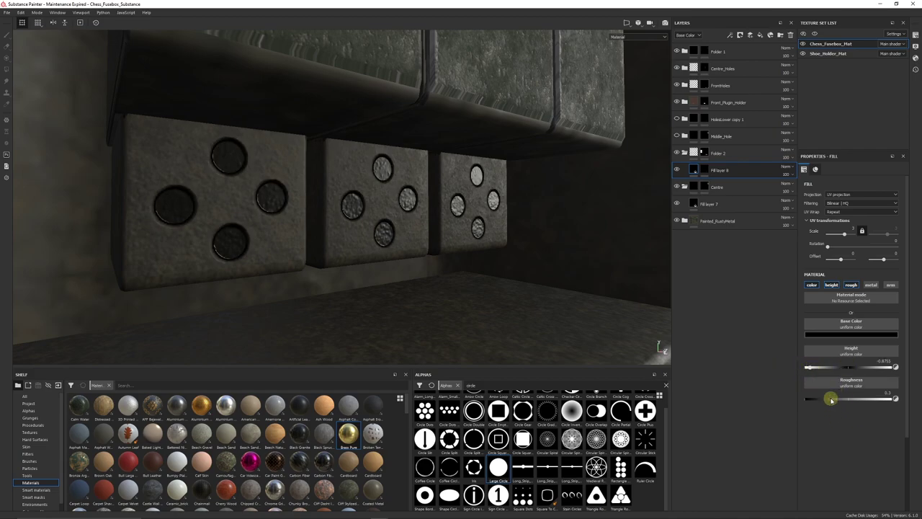
left_click_drag(831, 399, 909, 395)
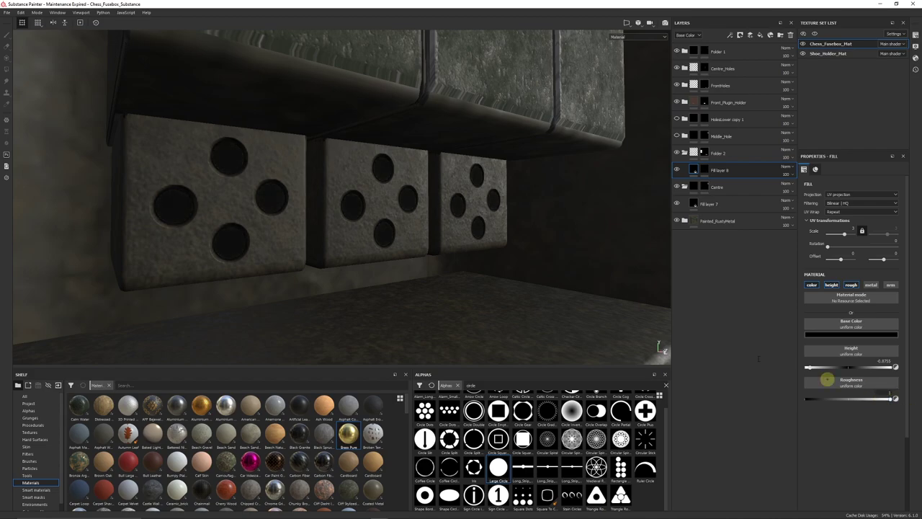
left_click_drag(447, 238, 747, 274, "alt")
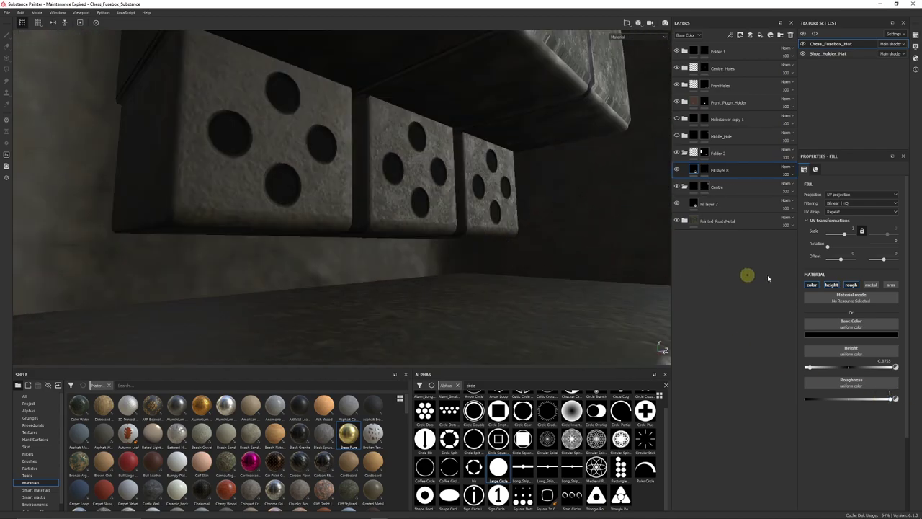
left_click(873, 285)
Examine the blocks' holes on the whole fusebox from several angles, including in an Iray render preview
mouse_move(382, 249)
left_mouse_down("alt")
mouse_move(335, 249)
mouse_move(347, 250)
mouse_move(332, 221)
mouse_move(303, 219)
mouse_move(329, 243)
mouse_move(258, 247)
mouse_move(266, 249)
left_mouse_up("alt")
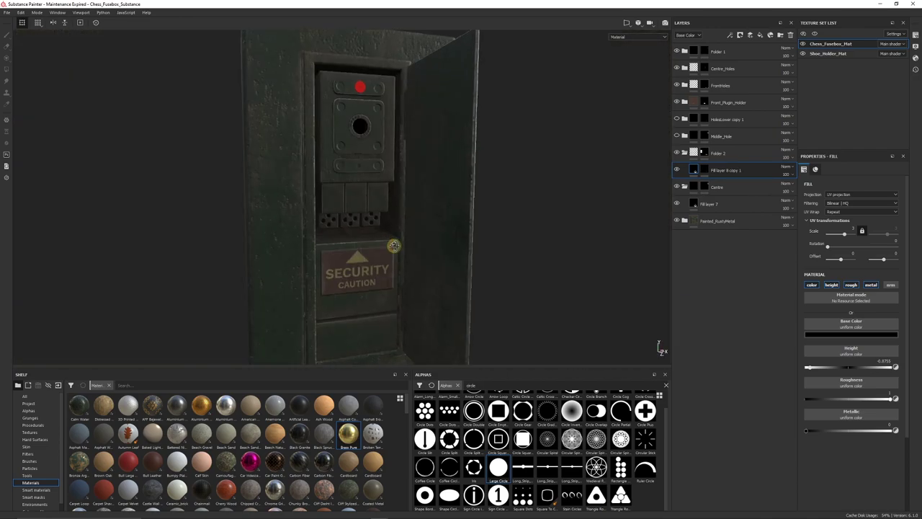
left_click_drag(394, 245, 379, 242, "alt")
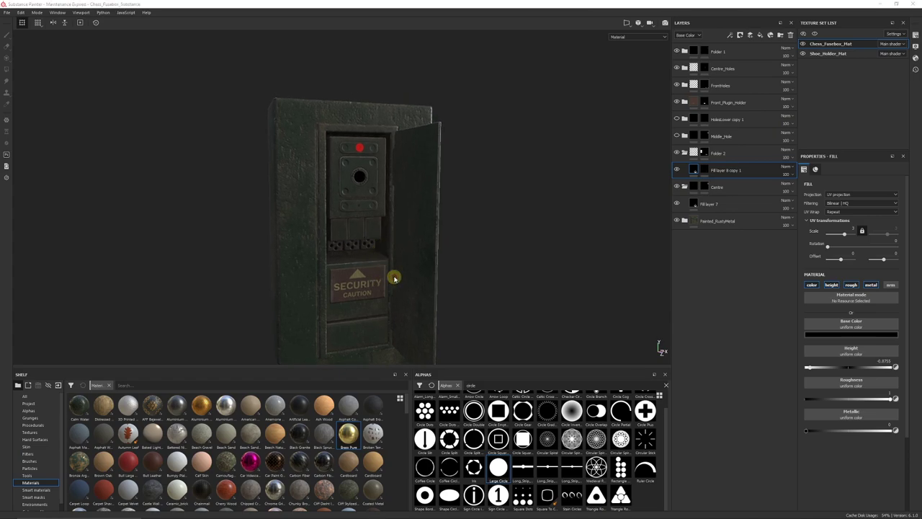
left_click_drag(394, 278, 325, 254, "alt")
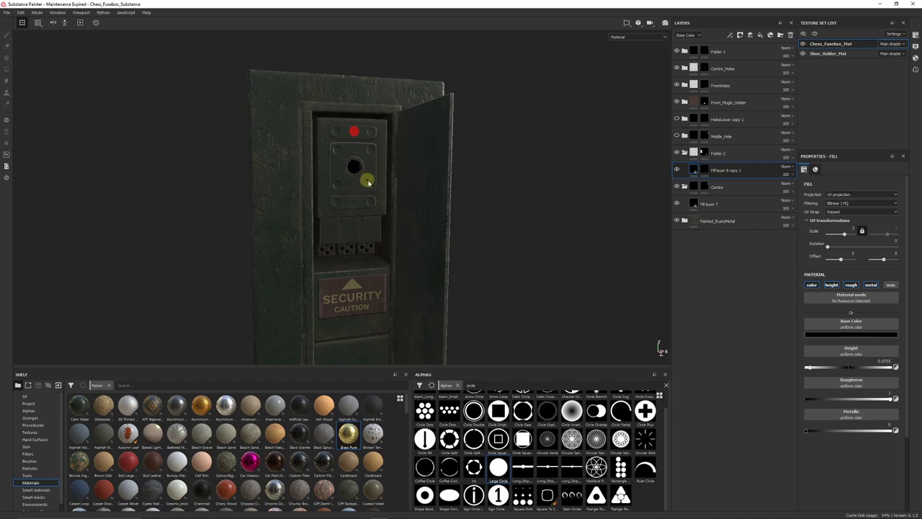
left_click_drag(350, 246, 366, 243, "alt")
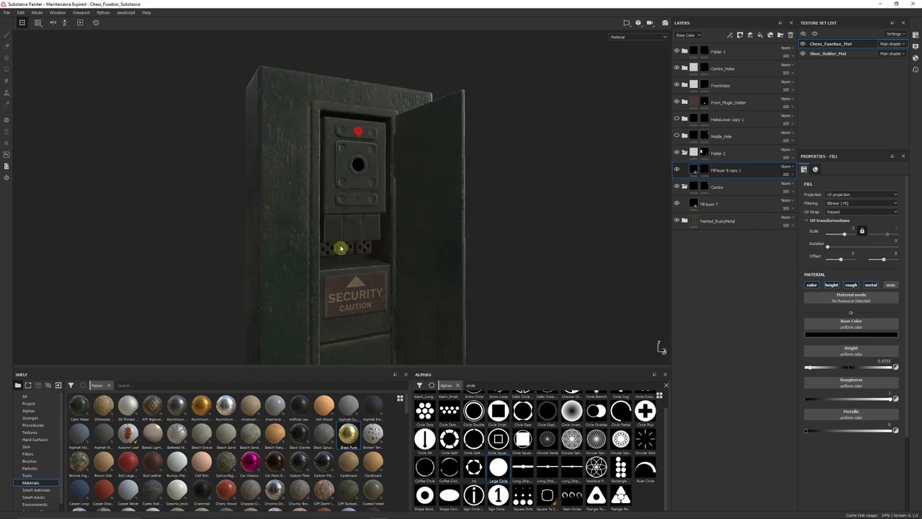
double_click(729, 170)
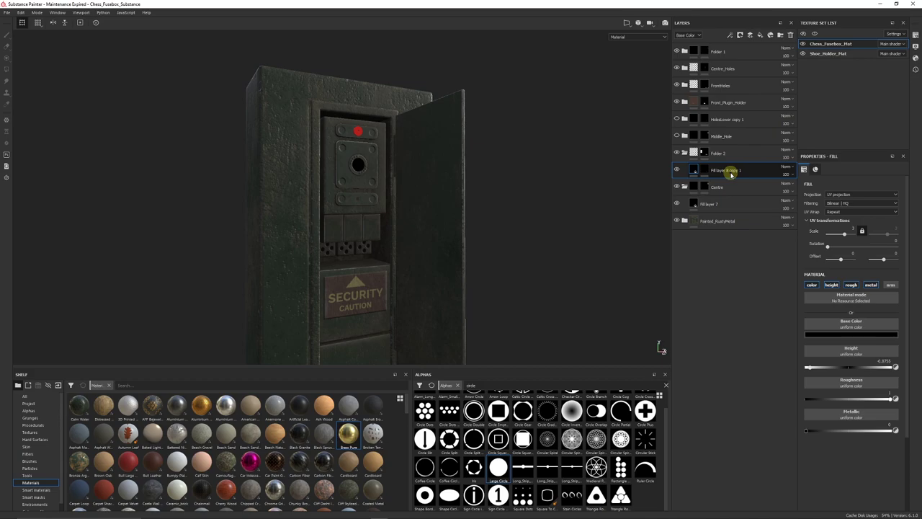
key("Return")
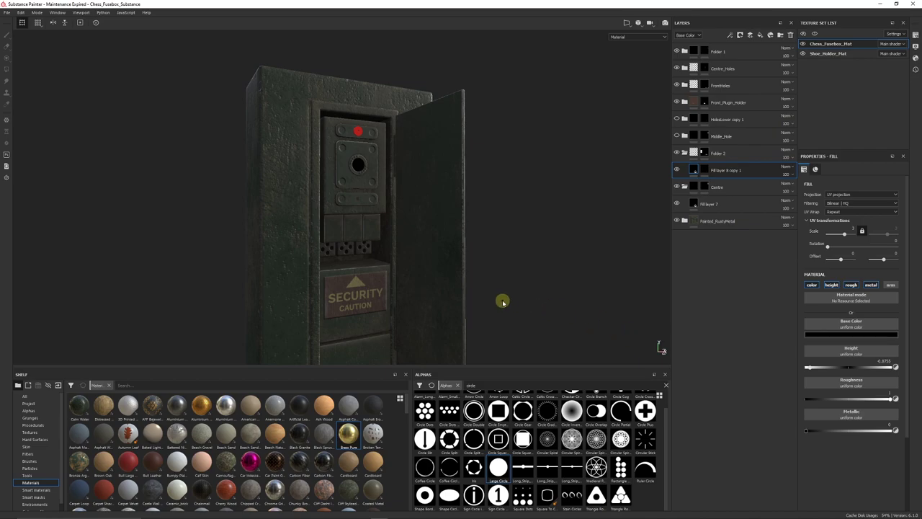
key("F10")
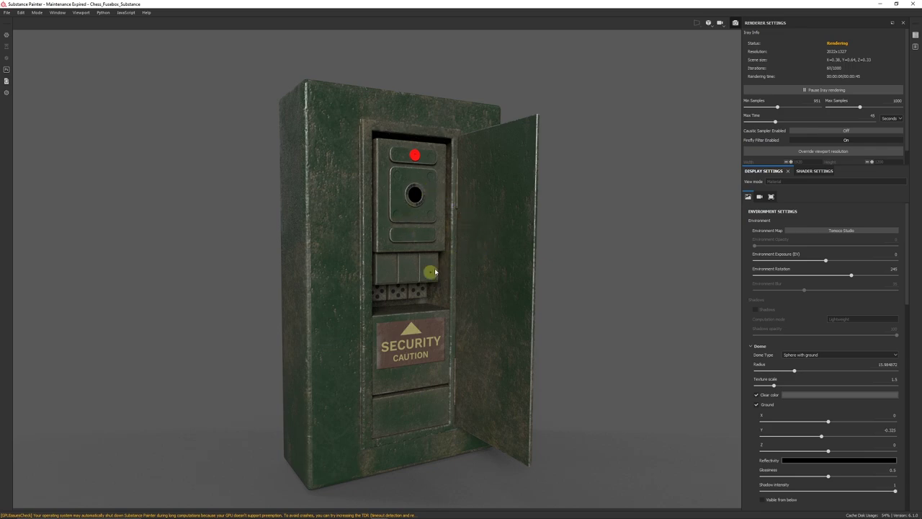
key("F10")
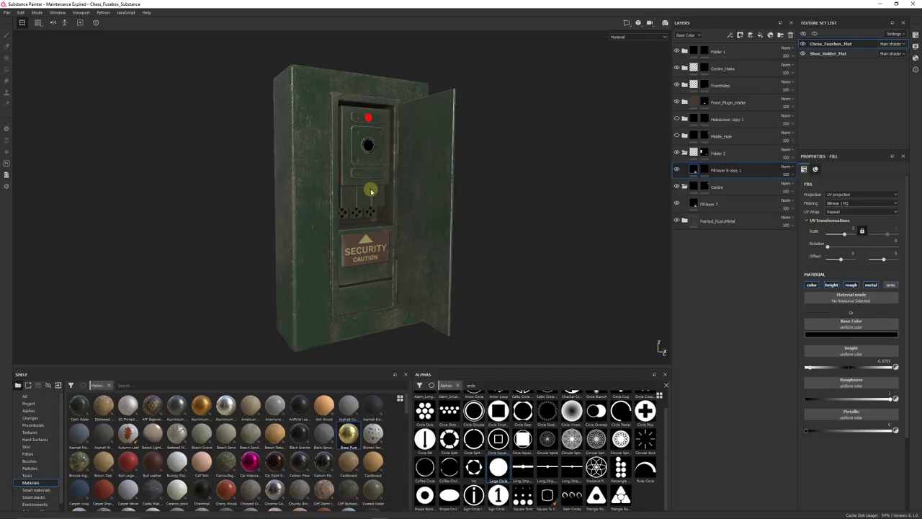
scroll(362, 162, "up", 5)
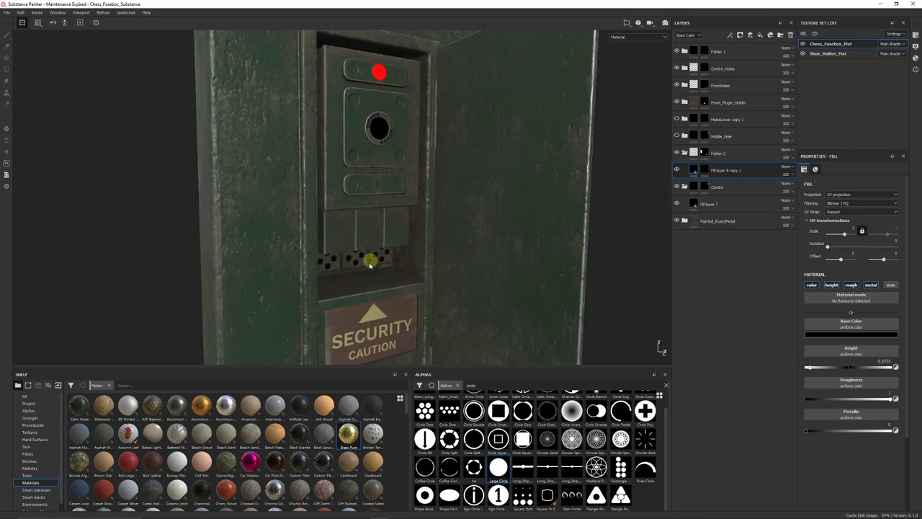